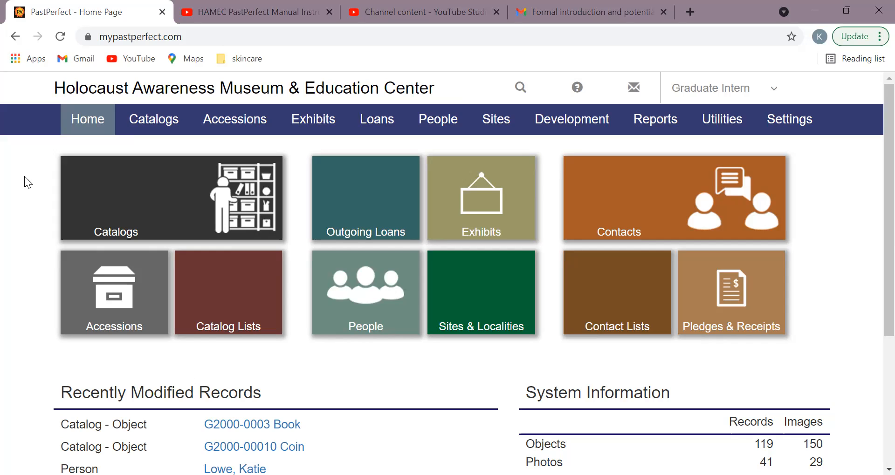
- Open accession record G2000-0003 from the list of accessions
{"action": "mouse_move", "coordinate": [258, 122]}
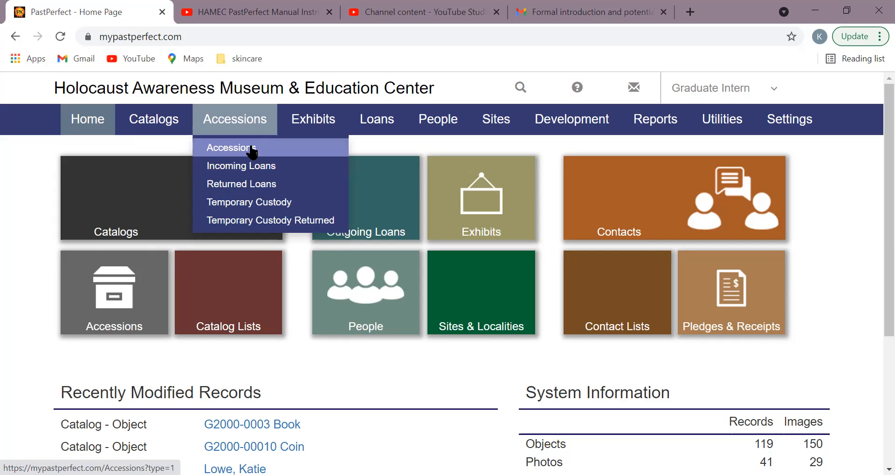
{"action": "left_click", "coordinate": [252, 149]}
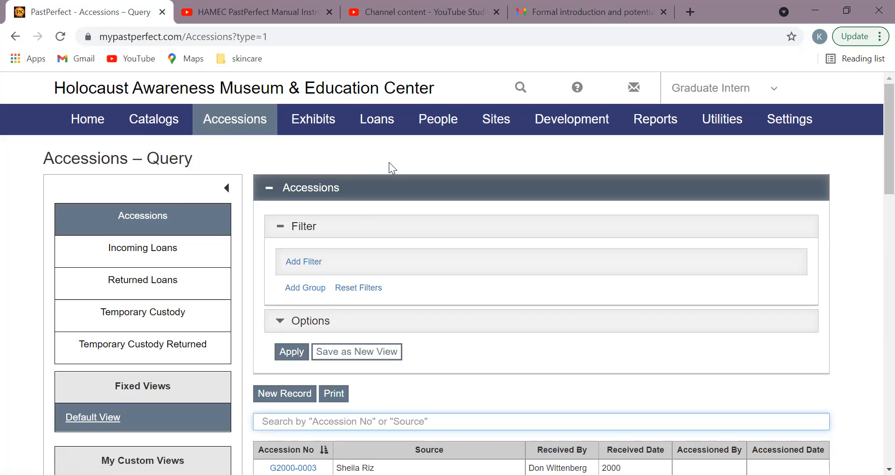
{"action": "scroll", "coordinate": [388, 162], "scroll_direction": "down", "scroll_amount": 8}
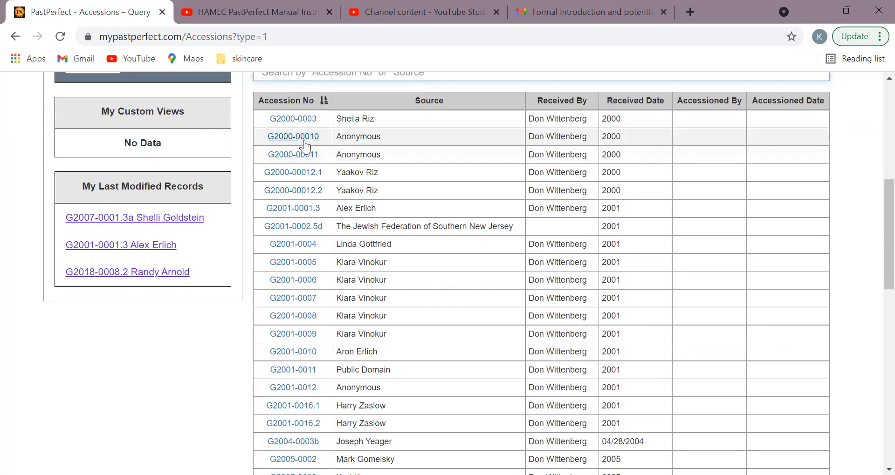
{"action": "left_click", "coordinate": [298, 120]}
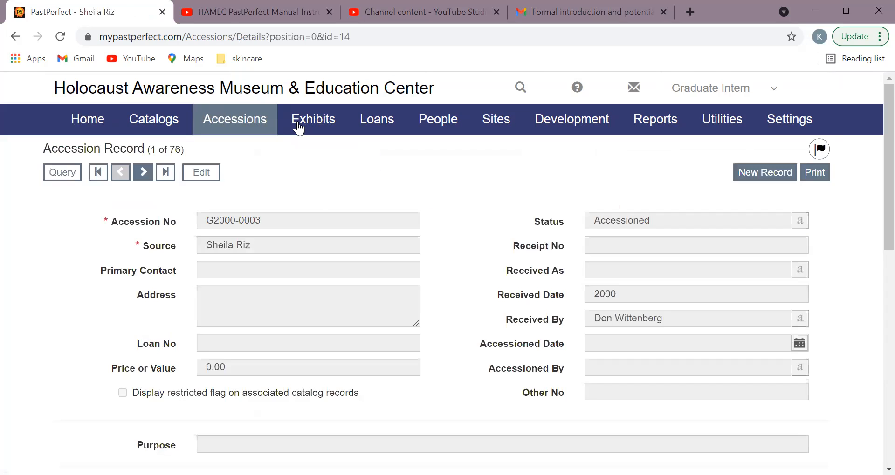
- Put the accession record into edit mode and expand its Catalog Records section
{"action": "scroll", "coordinate": [2, 283], "scroll_direction": "down", "scroll_amount": 1}
{"action": "scroll", "coordinate": [1, 283], "scroll_direction": "down", "scroll_amount": 5}
{"action": "scroll", "coordinate": [2, 283], "scroll_direction": "up", "scroll_amount": 5}
{"action": "scroll", "coordinate": [3, 283], "scroll_direction": "up", "scroll_amount": 1}
{"action": "left_click", "coordinate": [203, 171]}
{"action": "scroll", "coordinate": [205, 166], "scroll_direction": "down", "scroll_amount": 8}
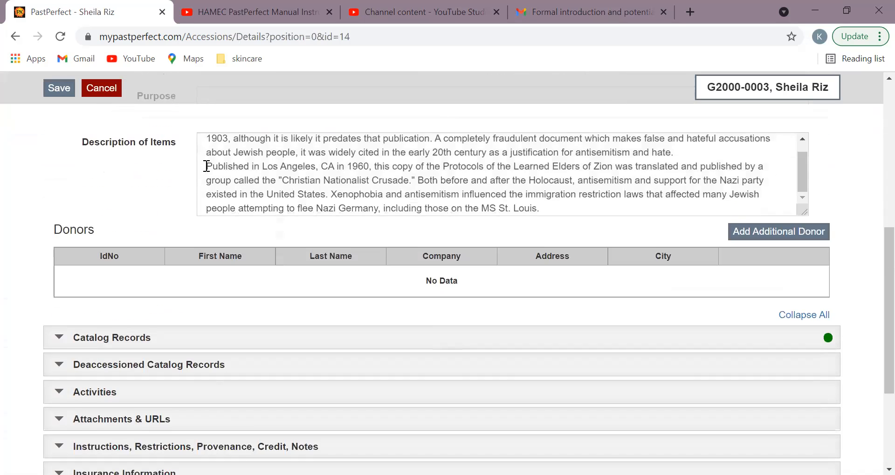
{"action": "scroll", "coordinate": [63, 316], "scroll_direction": "down", "scroll_amount": 3}
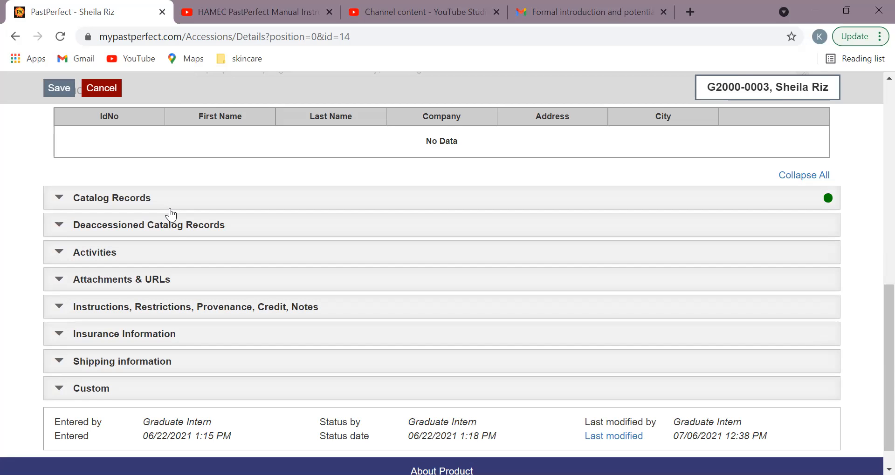
{"action": "left_click", "coordinate": [62, 199]}
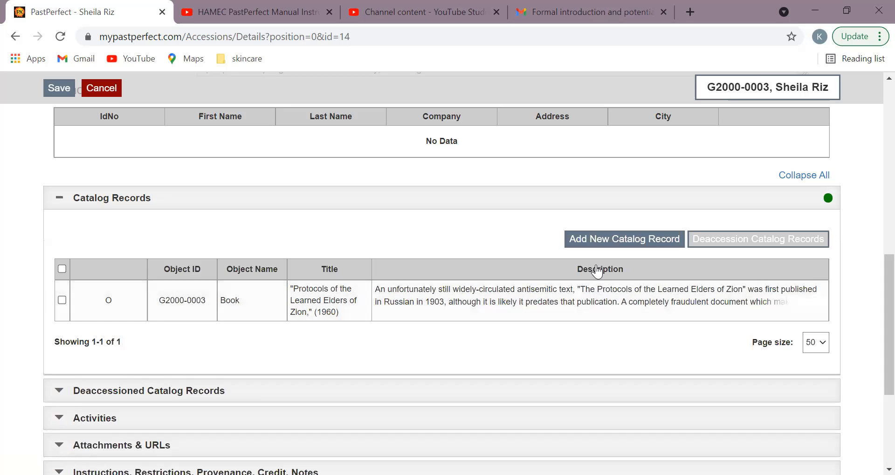
- Start a new blank catalog record in the Objects catalog for accession G2000-0003 and pre-fill its Object ID
{"action": "left_click", "coordinate": [571, 238]}
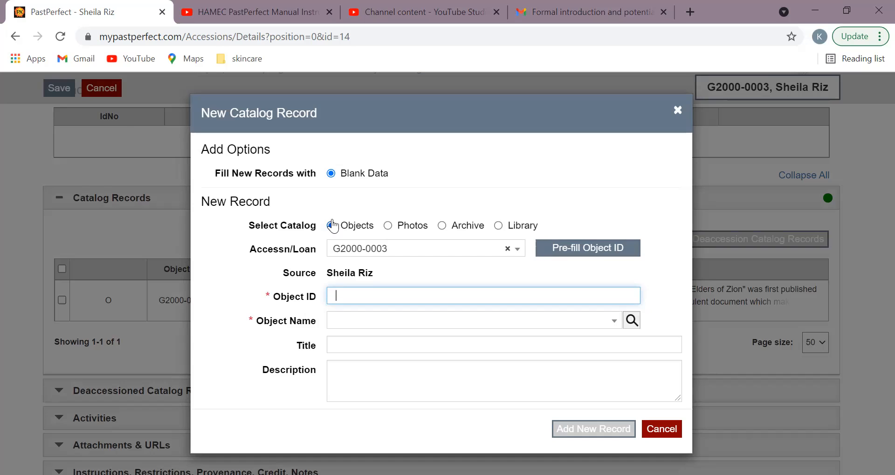
{"action": "left_click", "coordinate": [388, 226]}
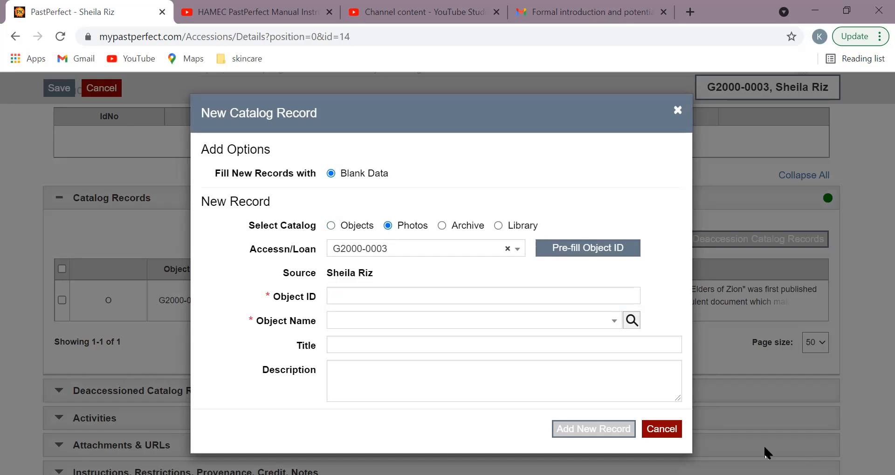
{"action": "left_click", "coordinate": [442, 226]}
{"action": "left_click", "coordinate": [502, 231]}
{"action": "left_click", "coordinate": [332, 227]}
{"action": "left_click", "coordinate": [338, 293]}
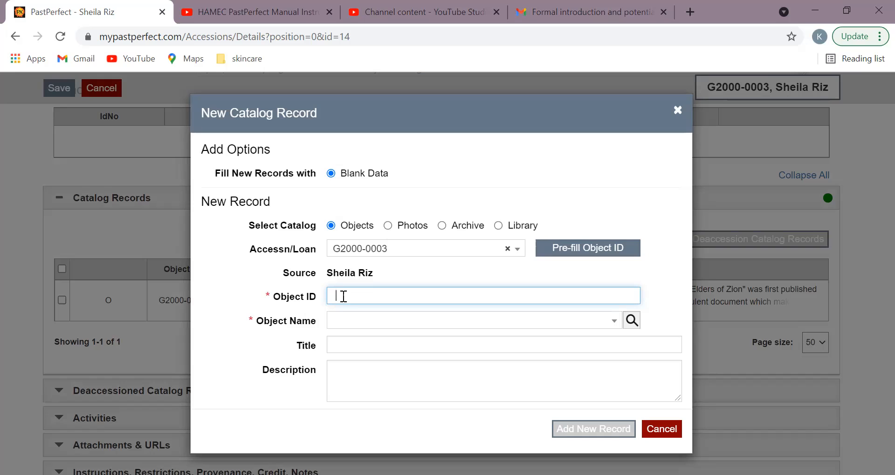
{"action": "left_click", "coordinate": [592, 250]}
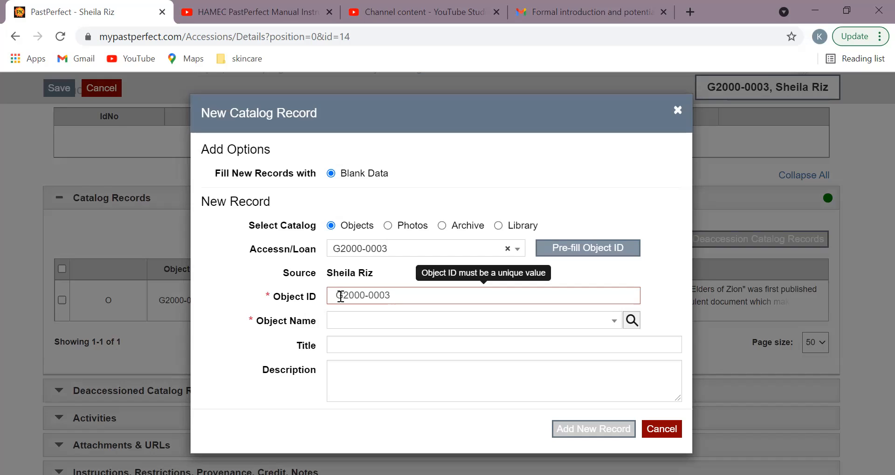
- Enter the object name Book and the title "Learned Protocols of the Elders of Zion" in quotation marks, and cancel the new catalog record
{"action": "left_click", "coordinate": [371, 327]}
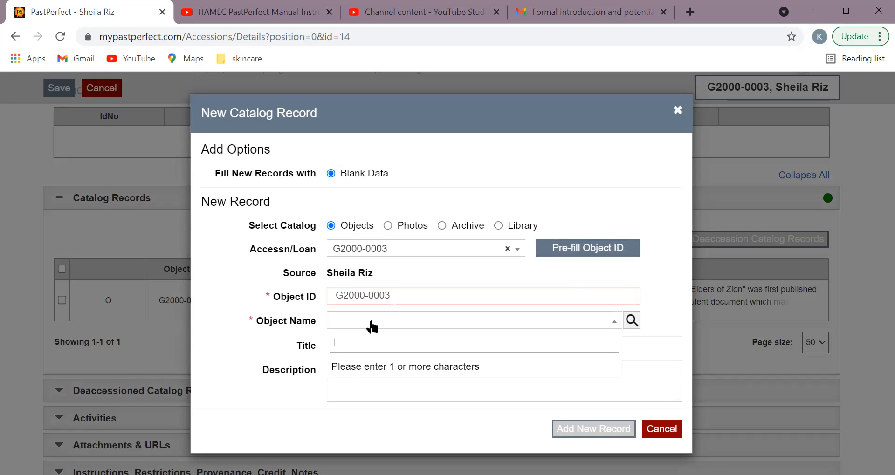
{"action": "type", "text": "Book"}
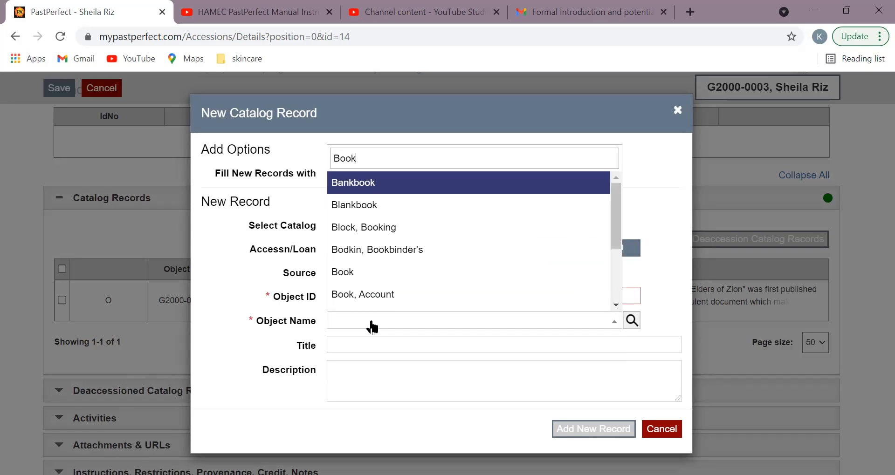
{"action": "left_click", "coordinate": [347, 274]}
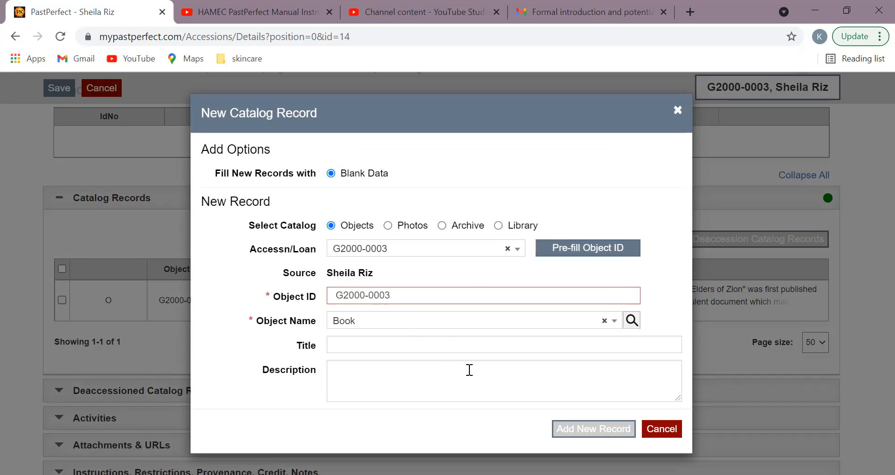
{"action": "left_click", "coordinate": [444, 345]}
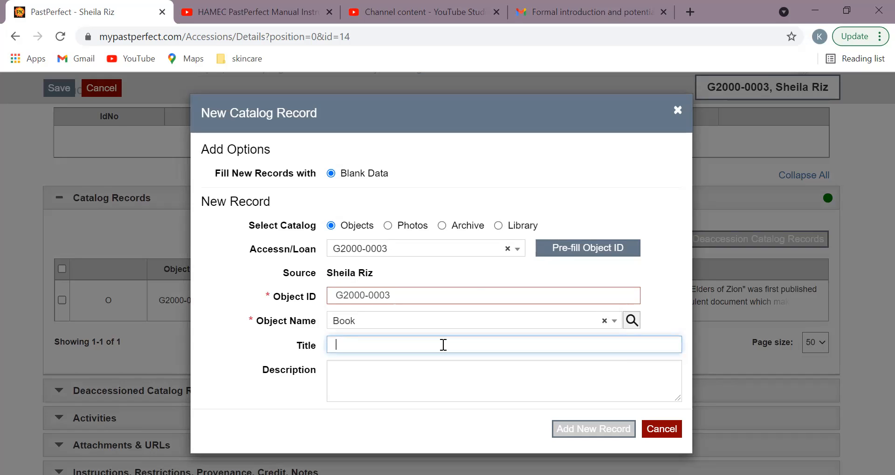
{"action": "type", "text": "Learned Protocols of the Elders of Zion"}
{"action": "left_click", "coordinate": [334, 345]}
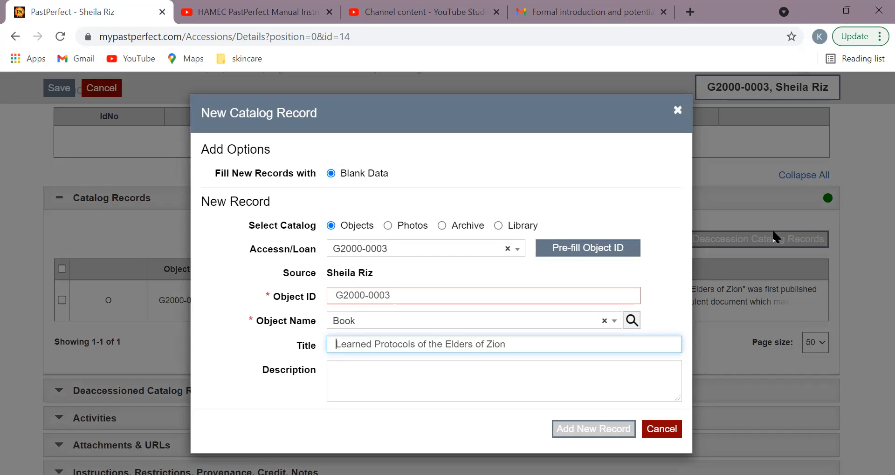
{"action": "type", "text": "\""}
{"action": "left_click", "coordinate": [526, 348]}
{"action": "type", "text": "\""}
{"action": "left_click", "coordinate": [407, 364]}
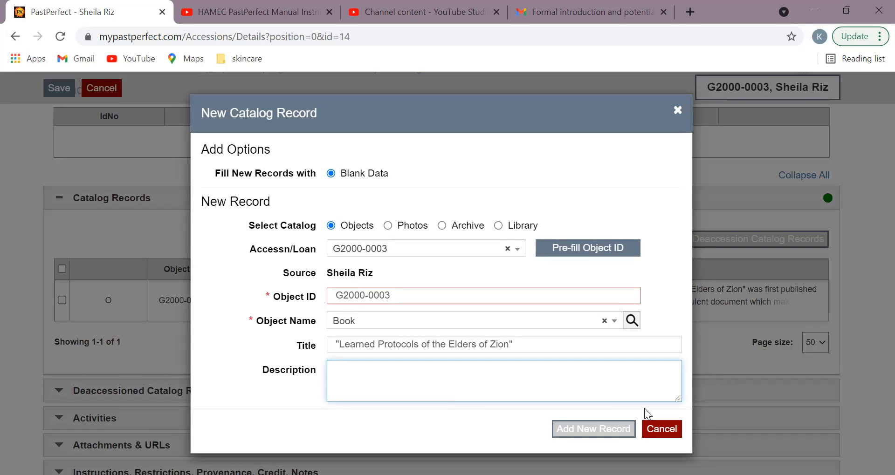
{"action": "left_click", "coordinate": [649, 422]}
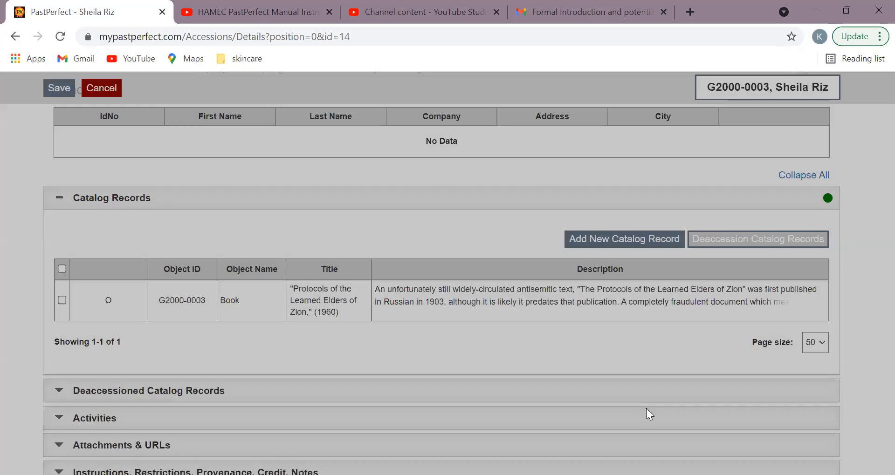
- Save the accession record and open its linked catalog record G2000-0003 to look over the object's fields
{"action": "left_click", "coordinate": [50, 90]}
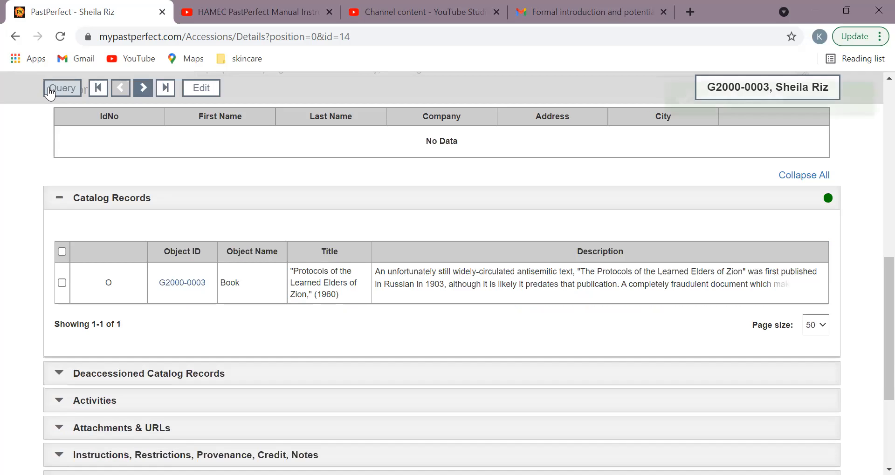
{"action": "left_click", "coordinate": [169, 285]}
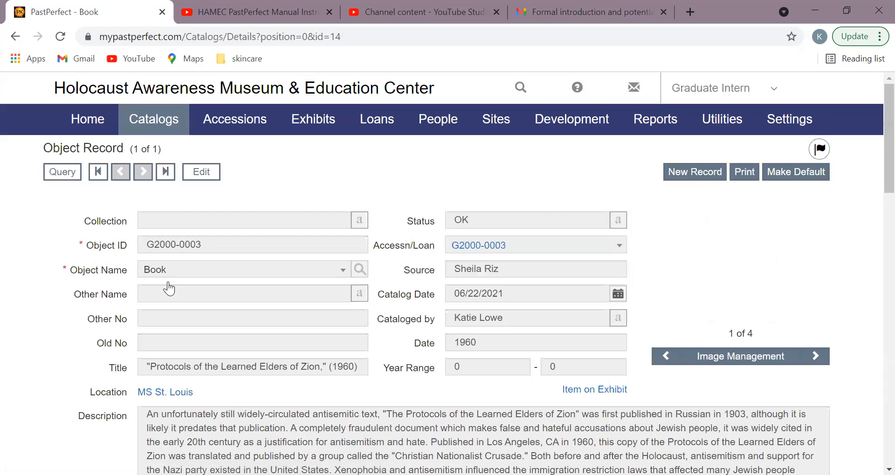
{"action": "scroll", "coordinate": [173, 288], "scroll_direction": "down", "scroll_amount": 10}
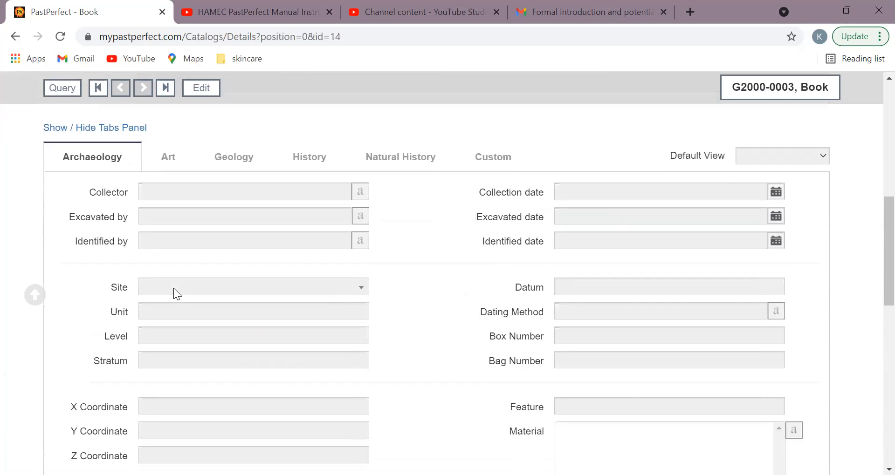
{"action": "scroll", "coordinate": [173, 288], "scroll_direction": "up", "scroll_amount": 10}
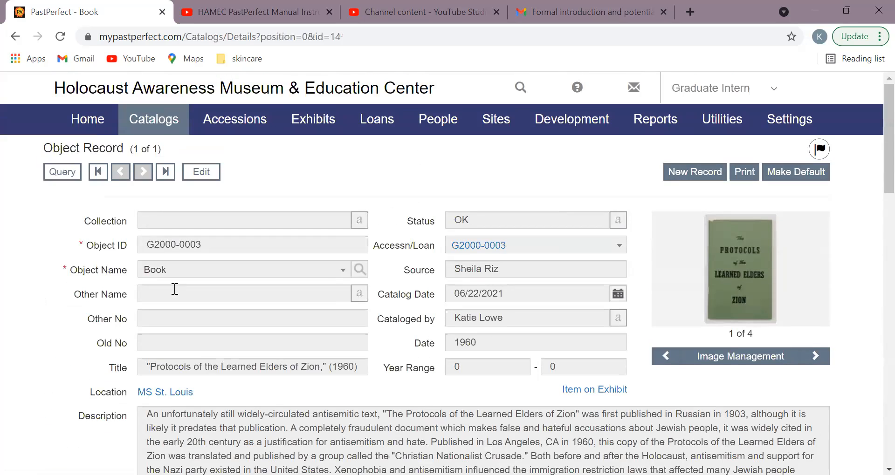